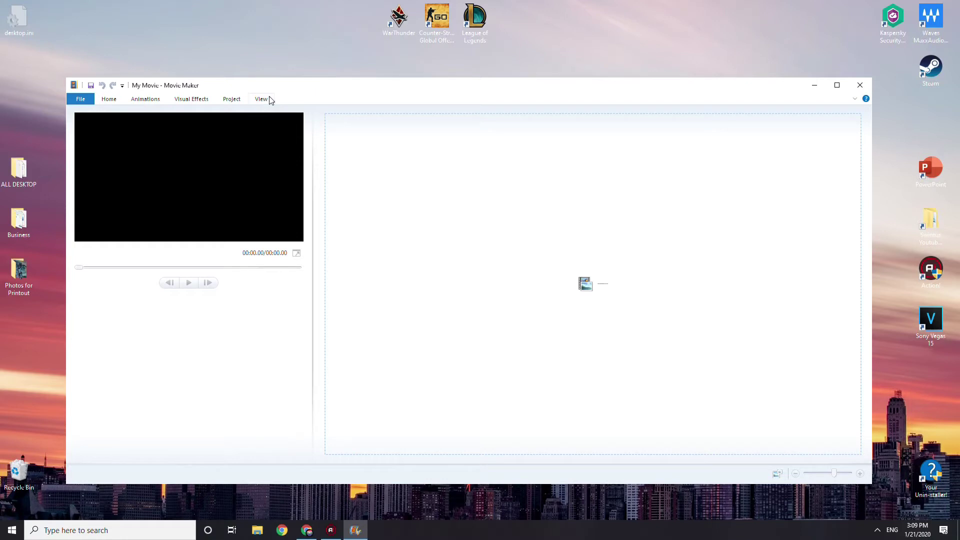
Drag DSC_0892 from the Photos for Printout folder onto the storyboard, then close the folder
double_click(16, 273)
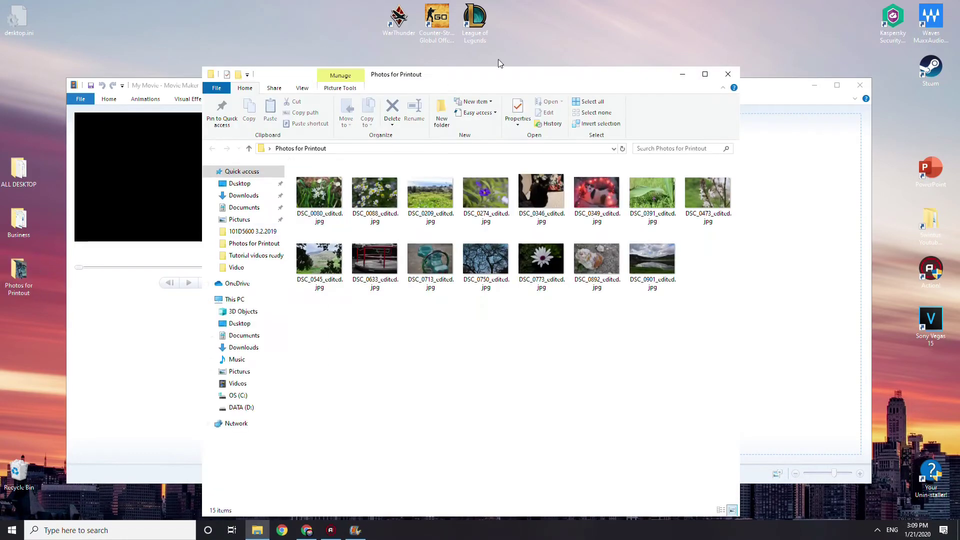
left_click_drag(499, 79, 201, 82)
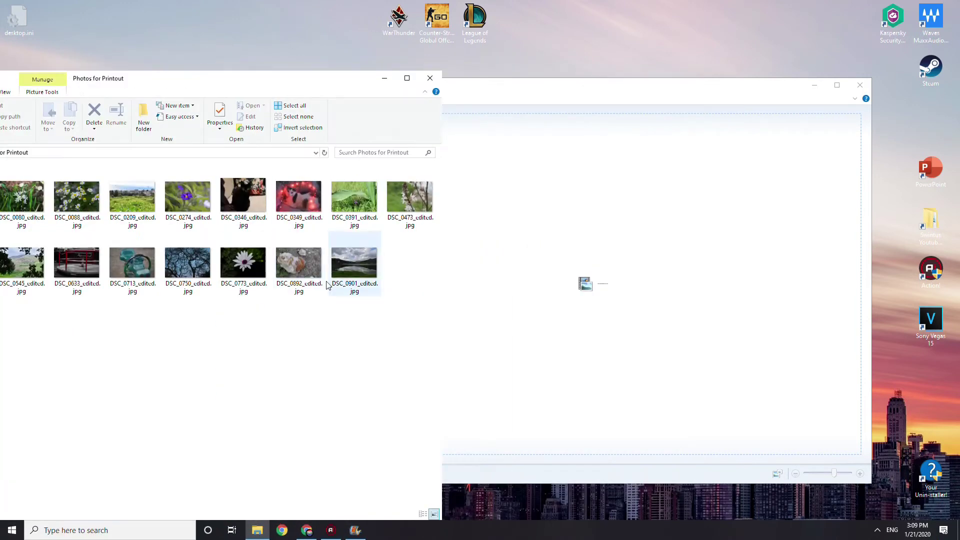
left_click_drag(278, 289, 546, 200)
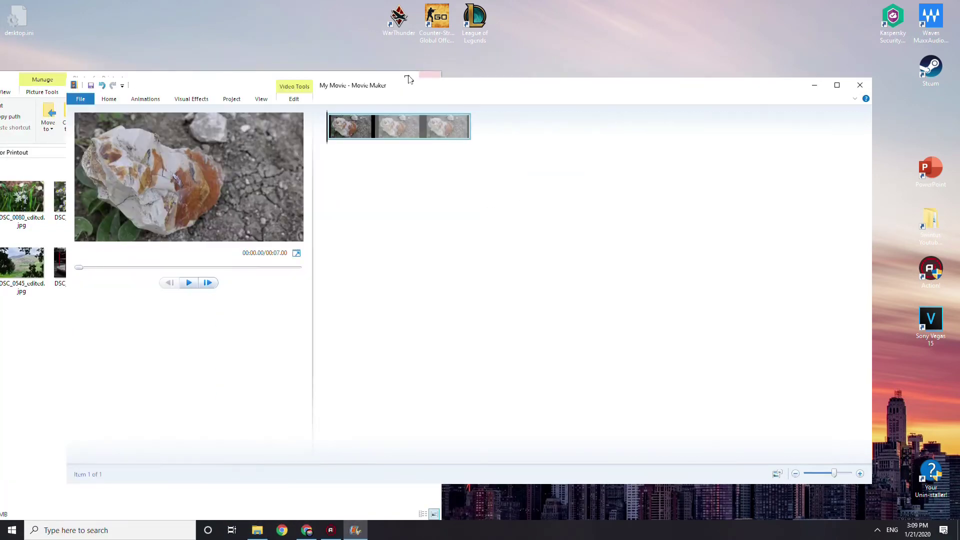
left_click(176, 75)
left_click(429, 79)
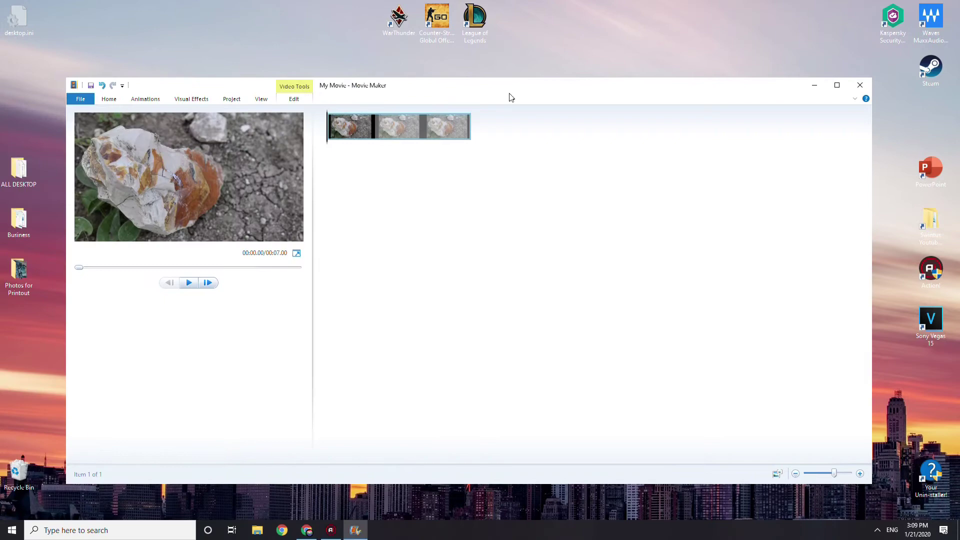
Open the Save movie presets and scroll down to the Create custom setting entry
left_click_drag(509, 86, 570, 83)
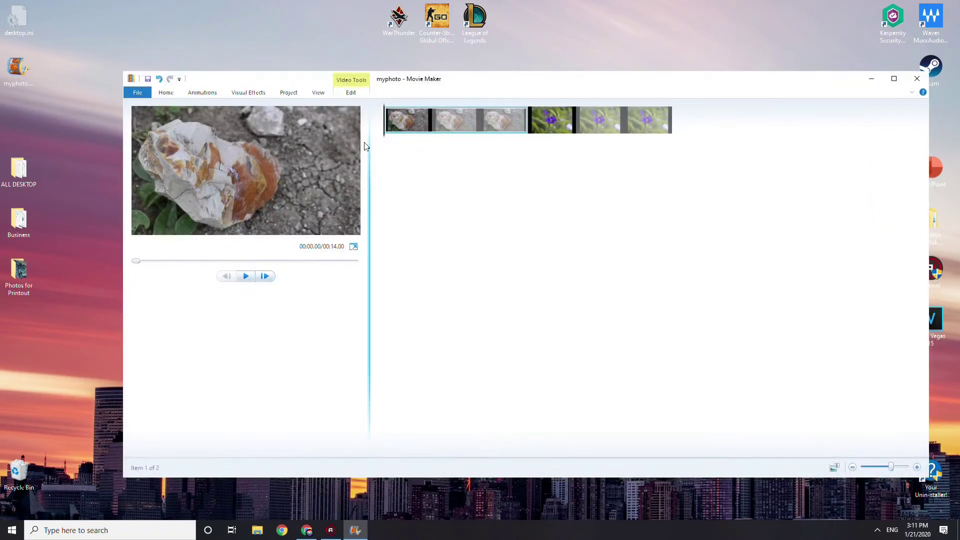
left_click(137, 93)
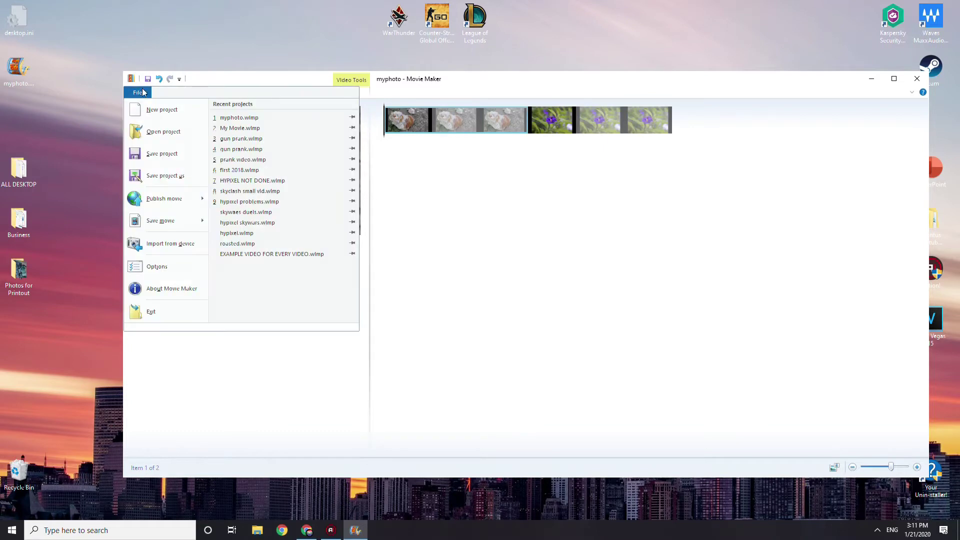
mouse_move(165, 206)
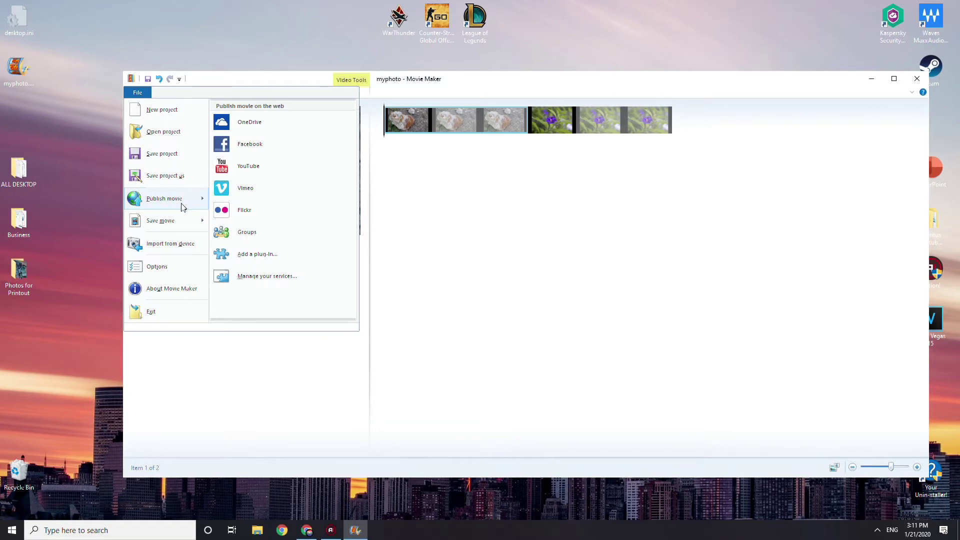
mouse_move(192, 220)
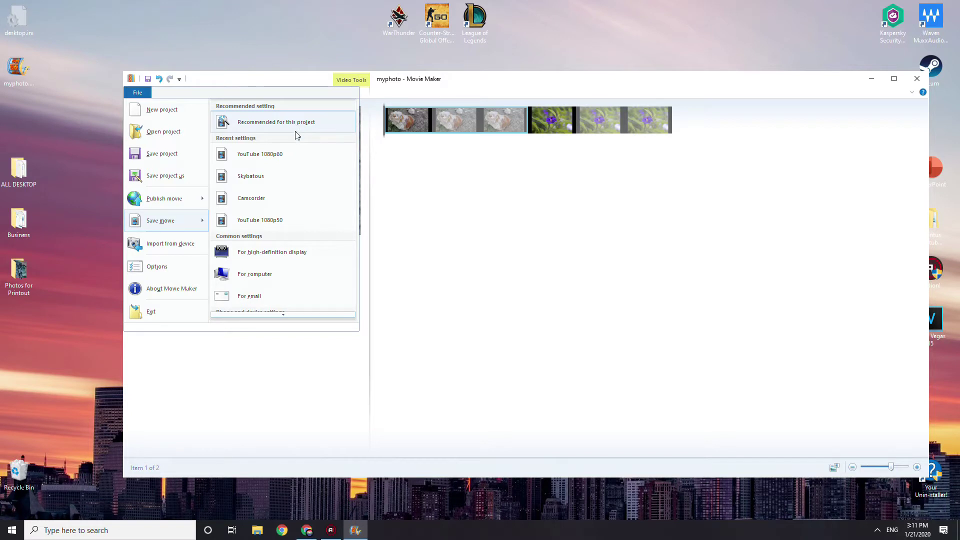
scroll(307, 178, "down", 3)
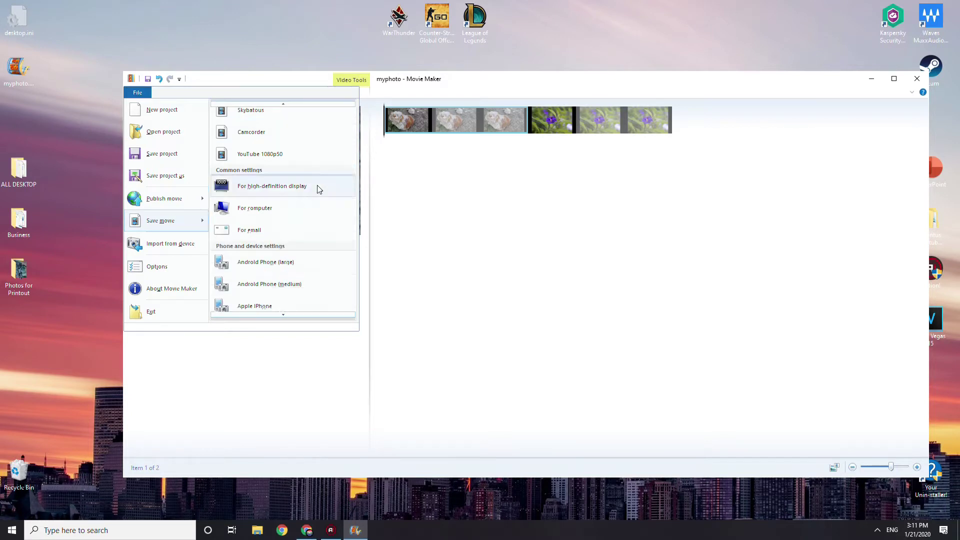
scroll(270, 190, "down", 1)
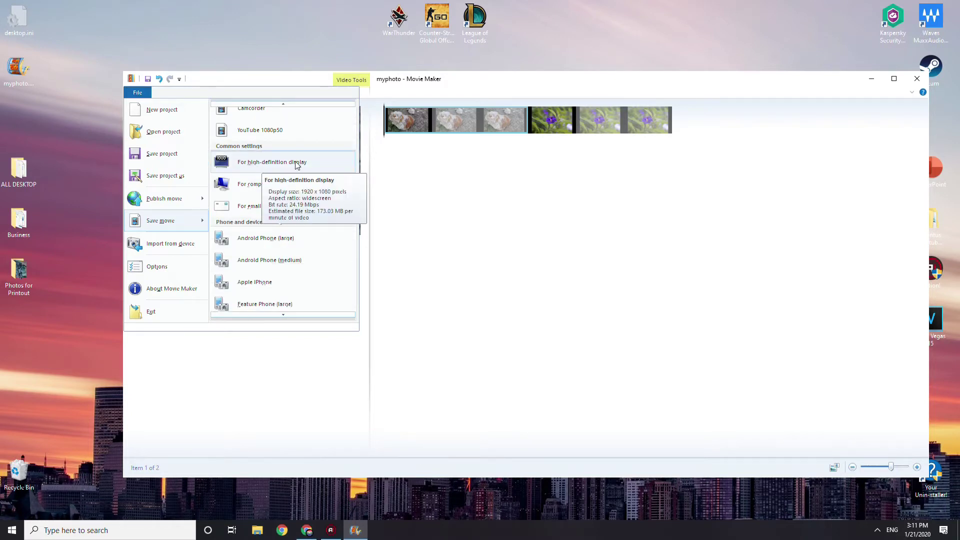
scroll(285, 161, "down", 15)
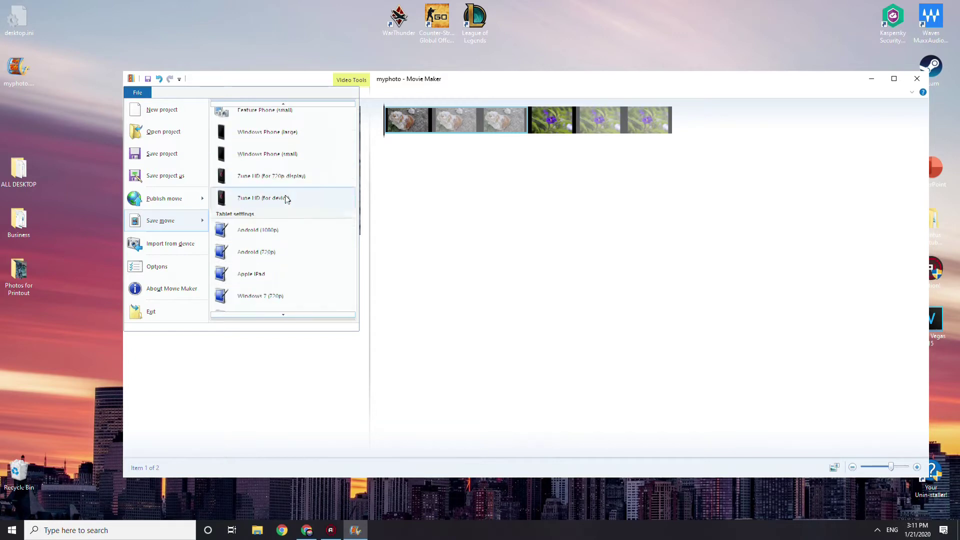
scroll(286, 208, "down", 4)
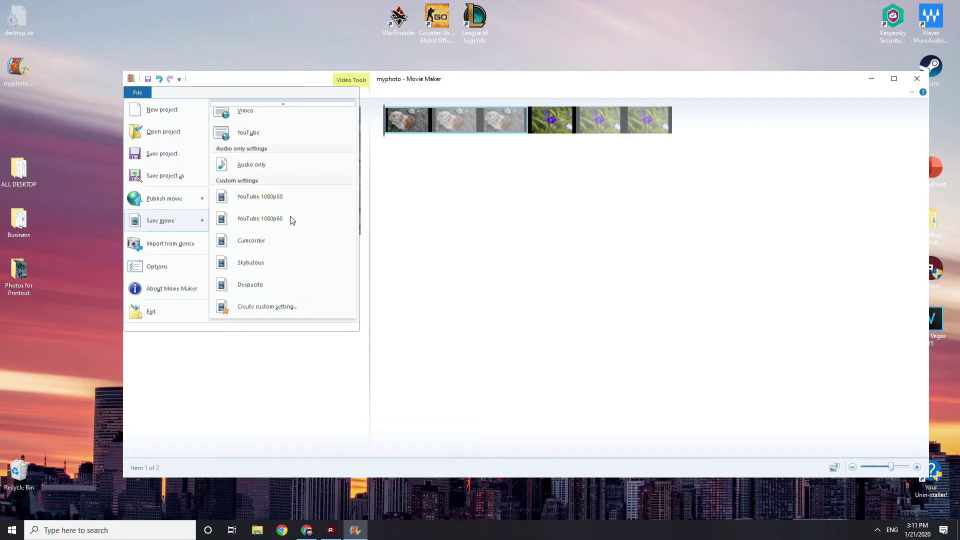
Create a custom setting named YT1080P60 2020 with 1920×1080 resolution
left_click(274, 306)
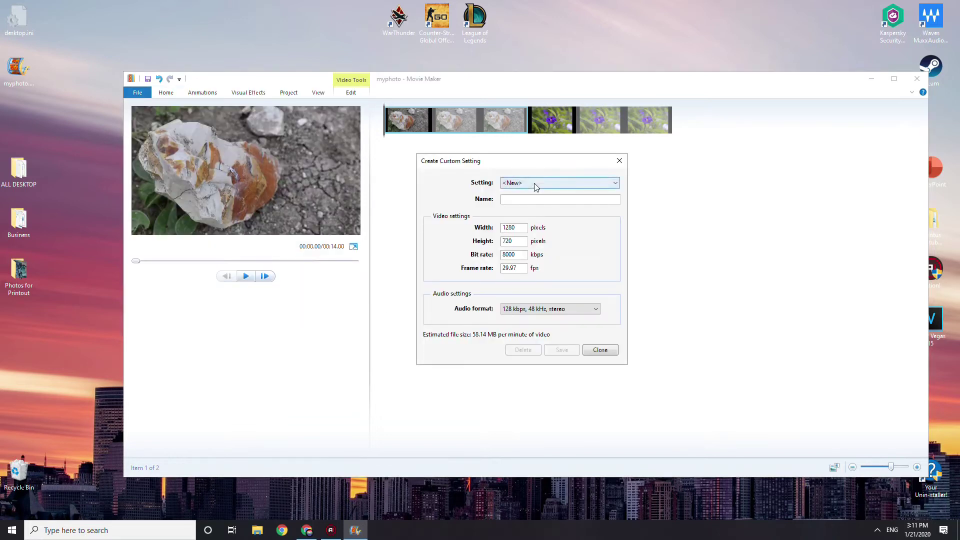
left_click(531, 201)
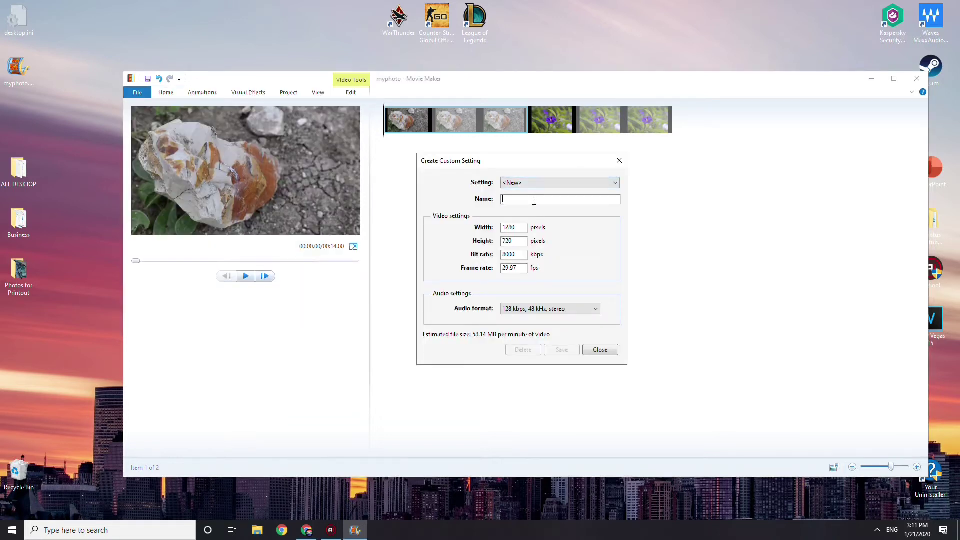
type("YT1080P60 2020")
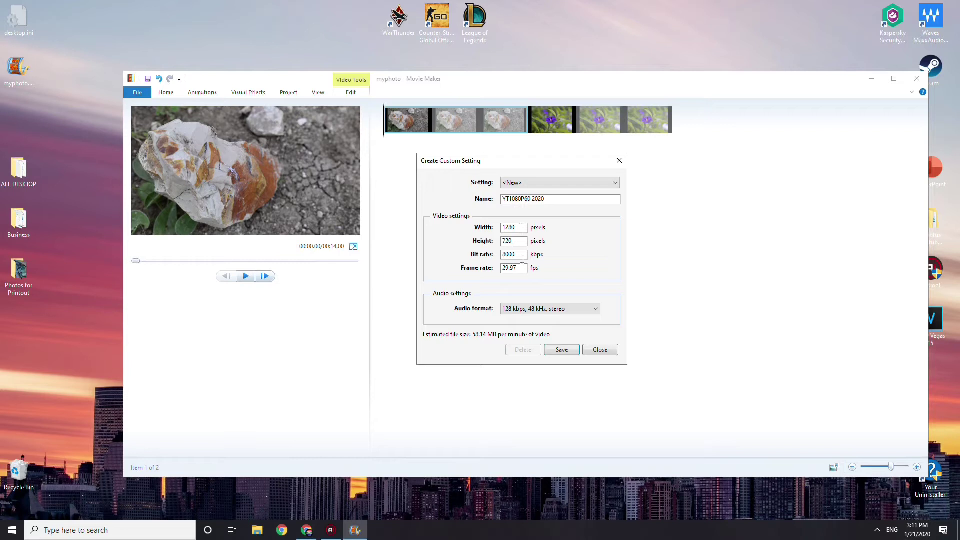
double_click(513, 229)
type("192")
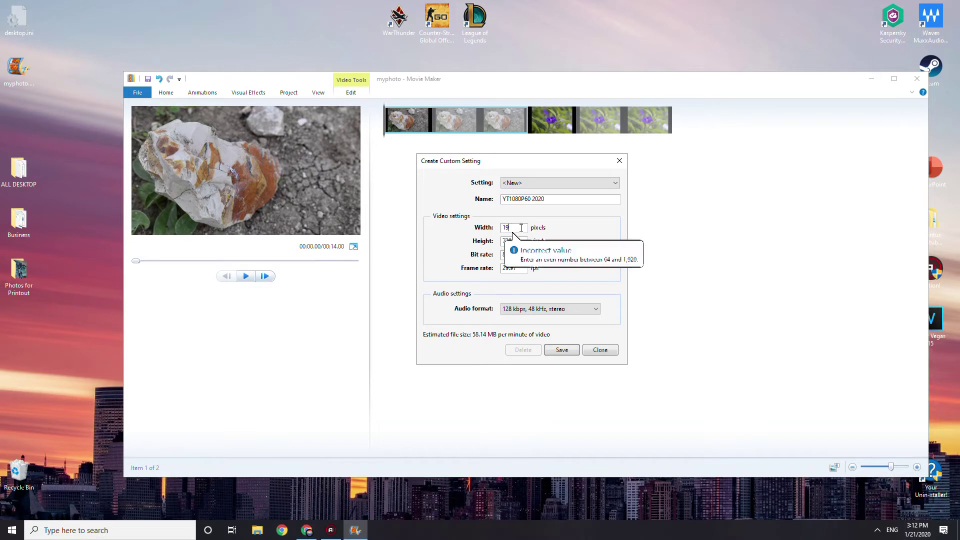
double_click(510, 241)
type("1080")
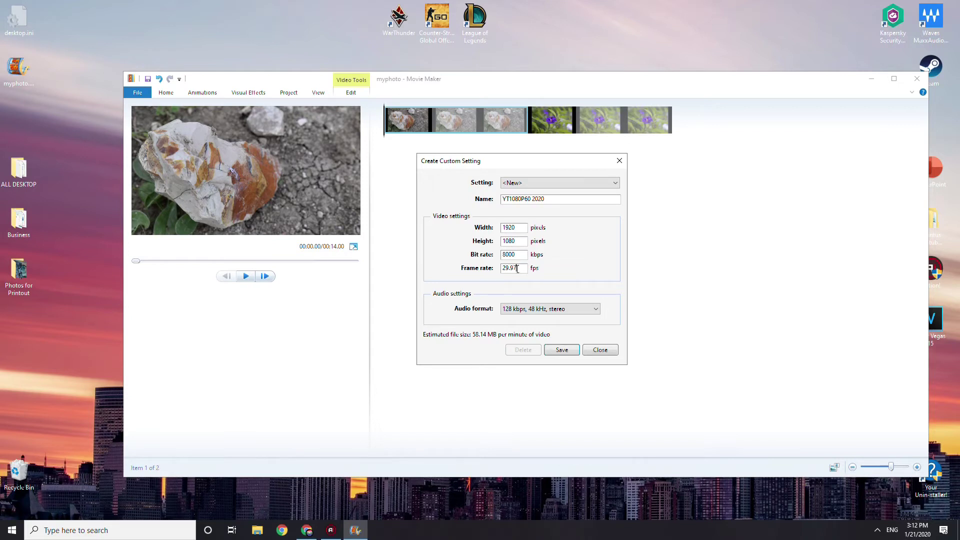
Set the frame rate to 59.97 fps and keep 128 kbps, 48 kHz stereo audio
double_click(517, 269)
type("59")
left_click(538, 310)
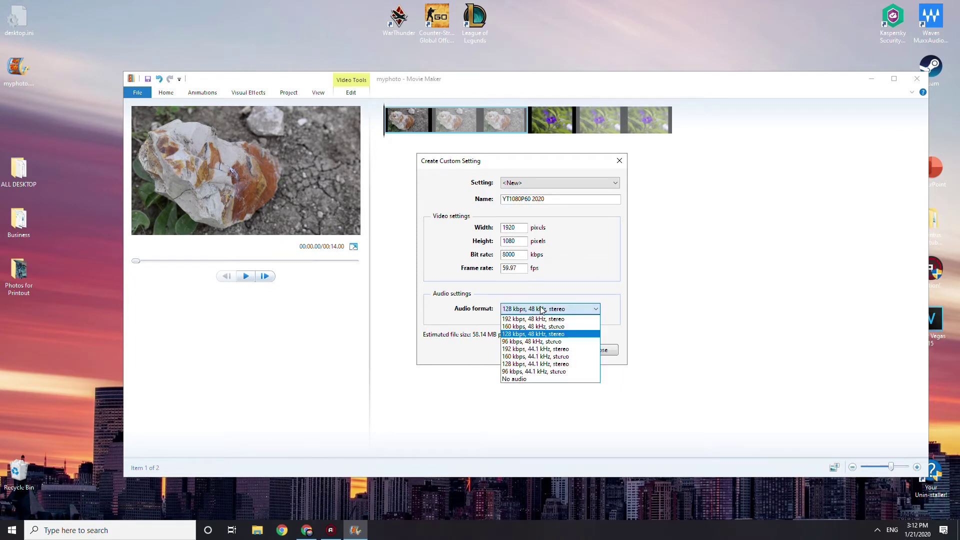
left_click(545, 309)
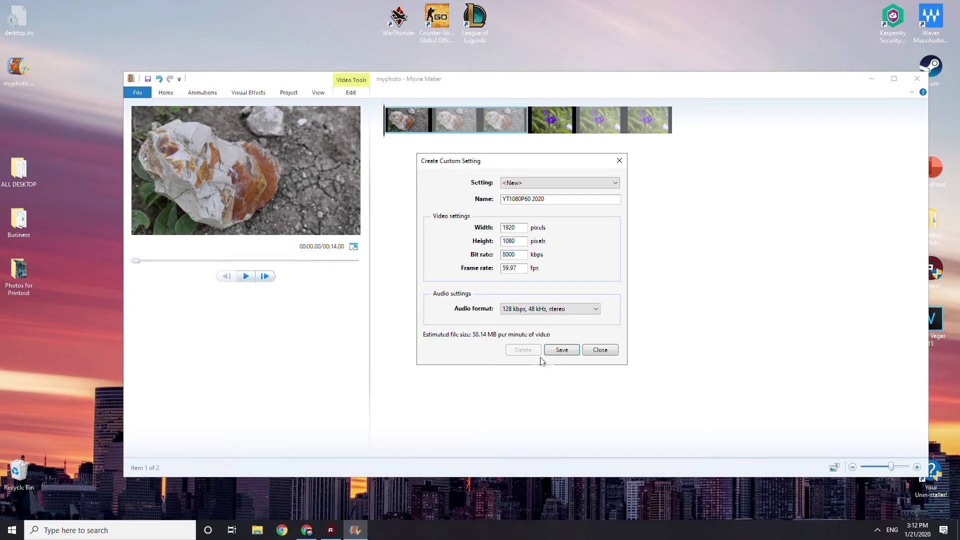
Delete the outdated Skybatous and 1080p50 profile files from the Video Profiles folder
left_click(562, 350)
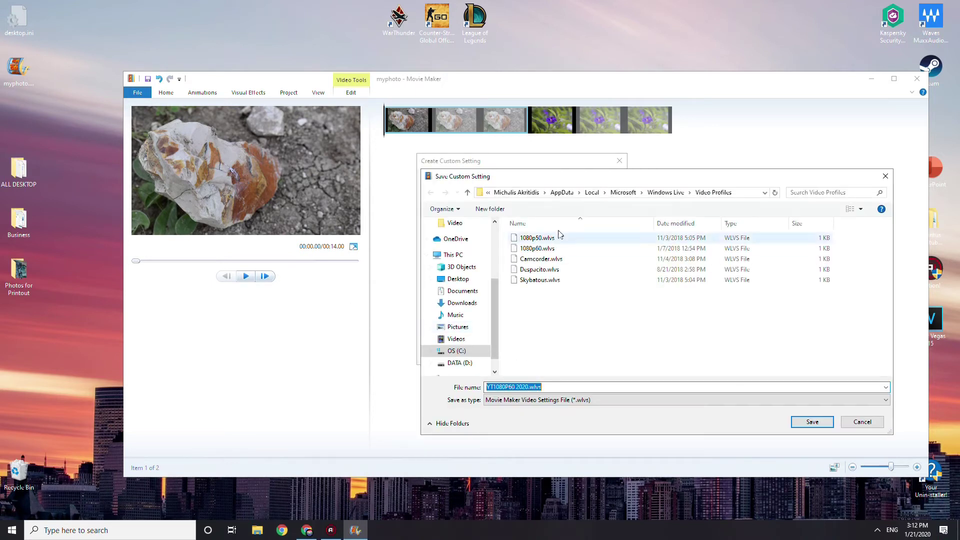
left_click(552, 321)
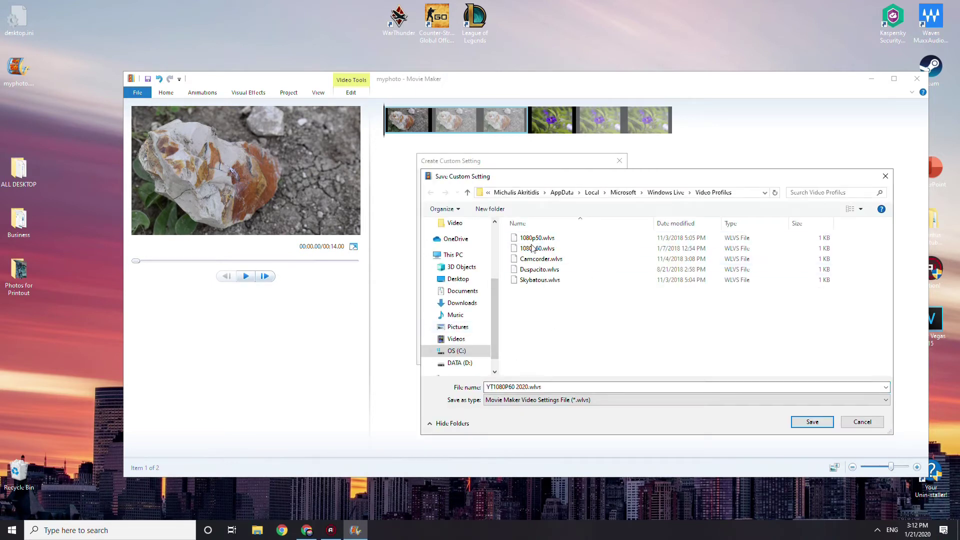
left_click(536, 281)
key("Delete")
key("Delete")
key("Delete")
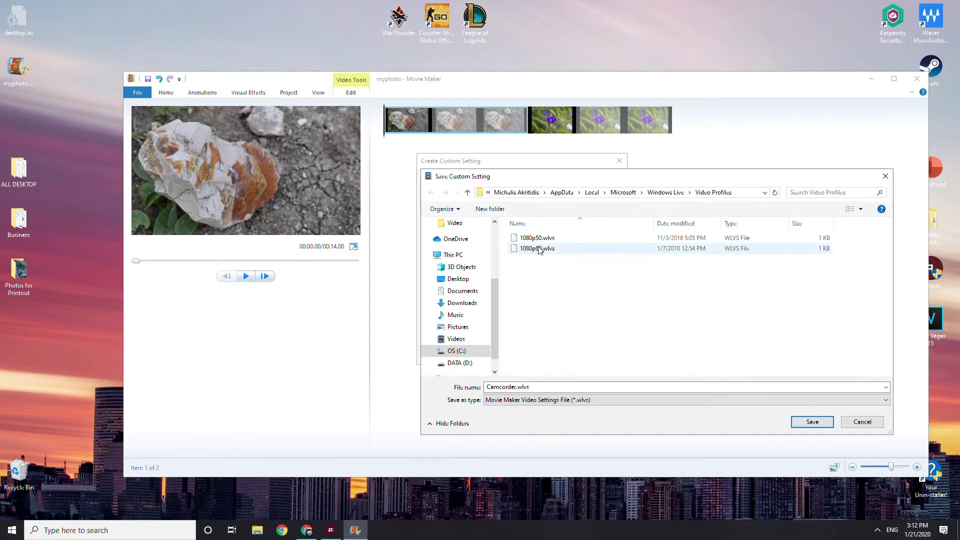
left_click(540, 251)
left_click(551, 239)
key("Delete")
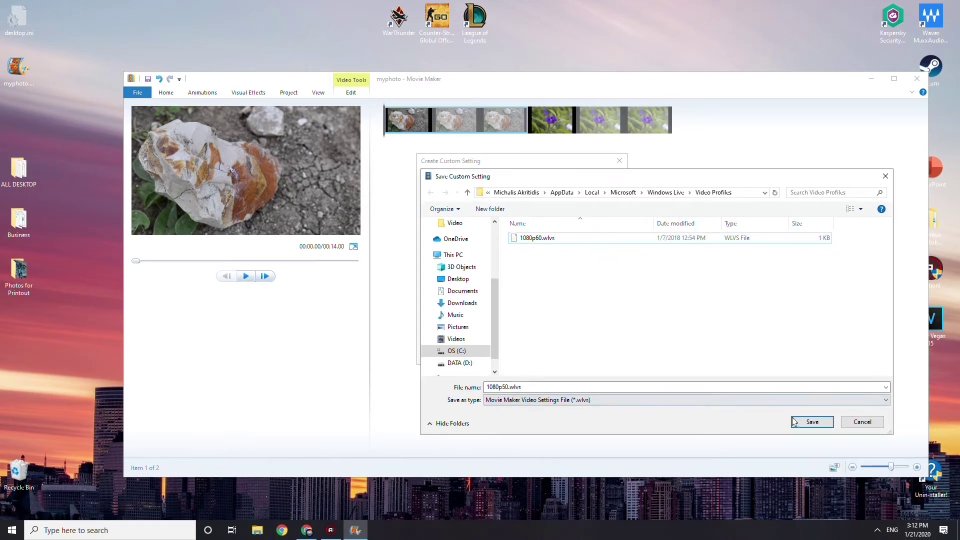
Save the setting as YT1080P60 2020.wlvs and close the custom setting window
left_click(810, 423)
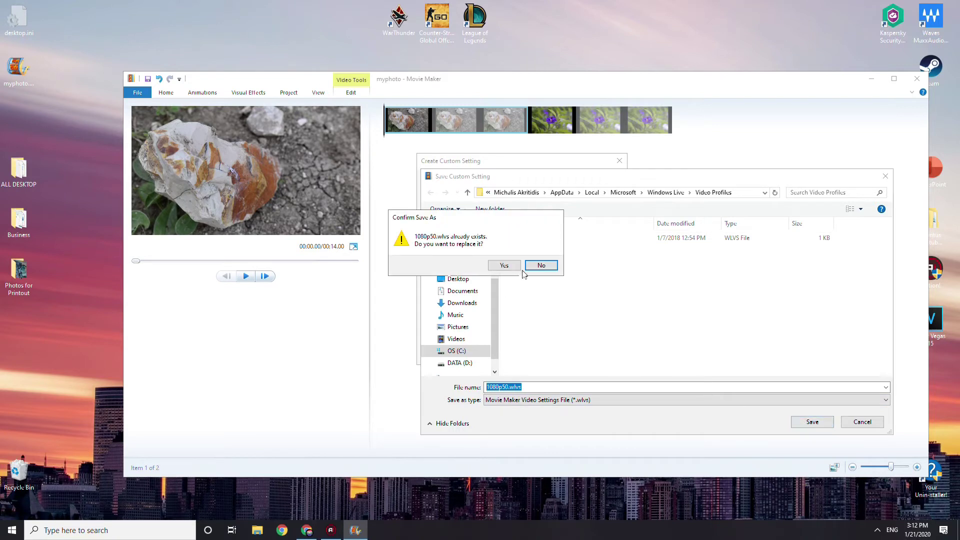
left_click(539, 265)
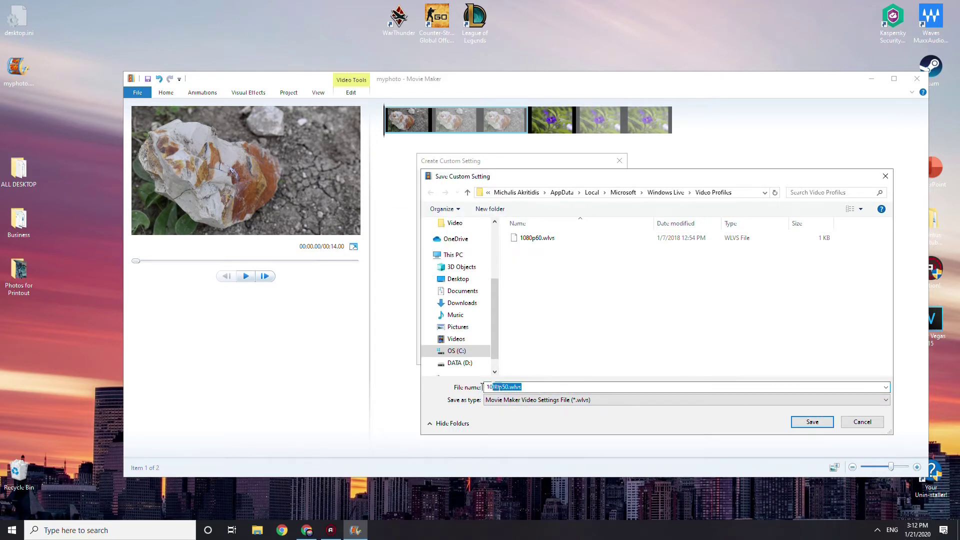
key("BackSpace")
left_click(813, 422)
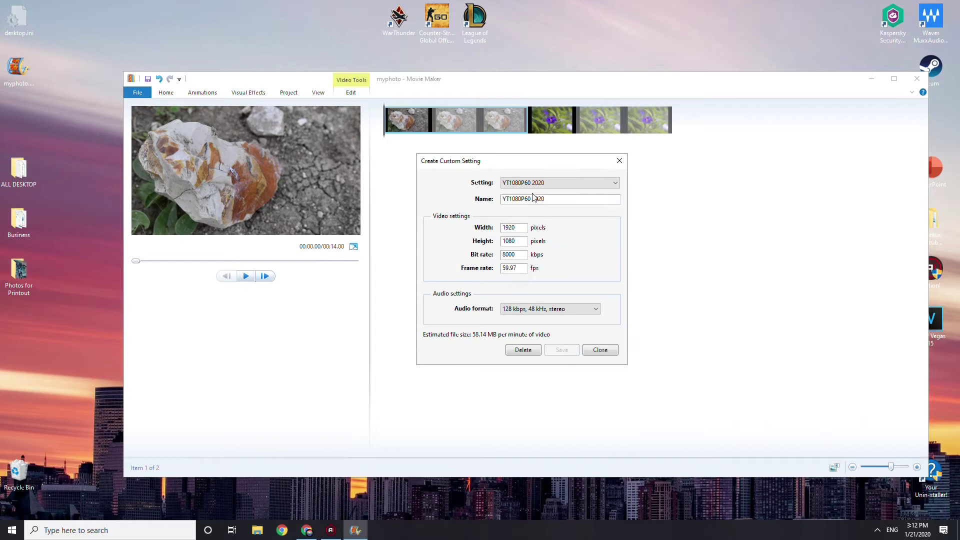
left_click(599, 352)
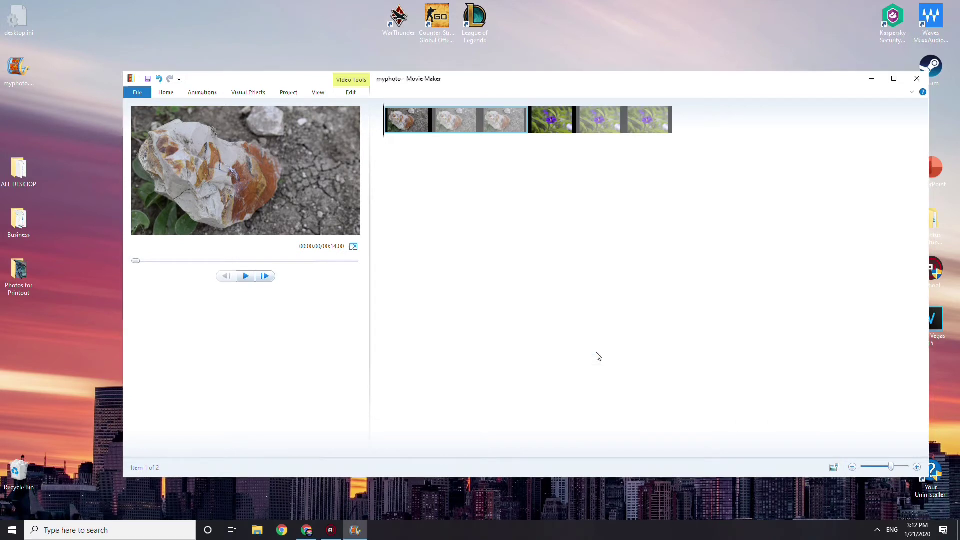
Export the project with YT1080P60 2020 as MPEG-4 myphoto.mp4 on the Desktop
left_click(139, 93)
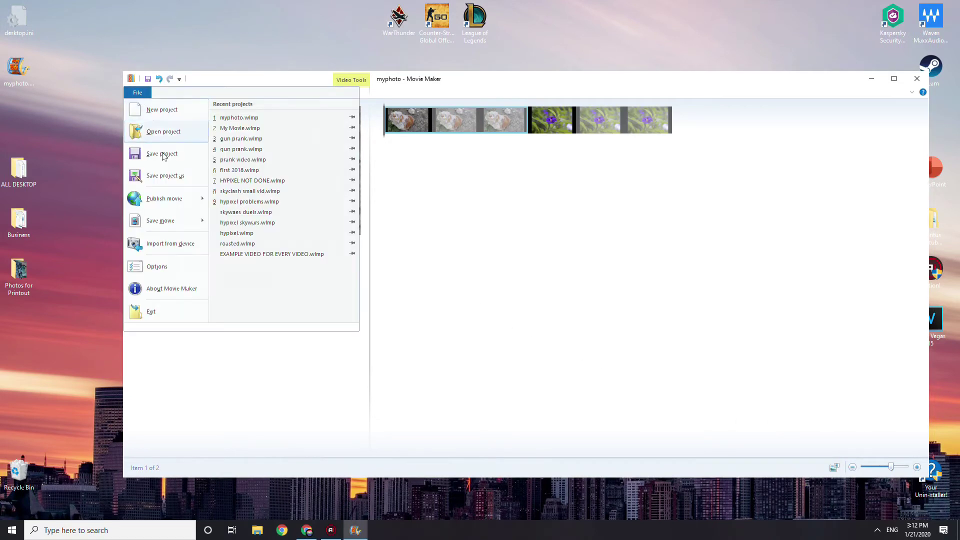
mouse_move(176, 229)
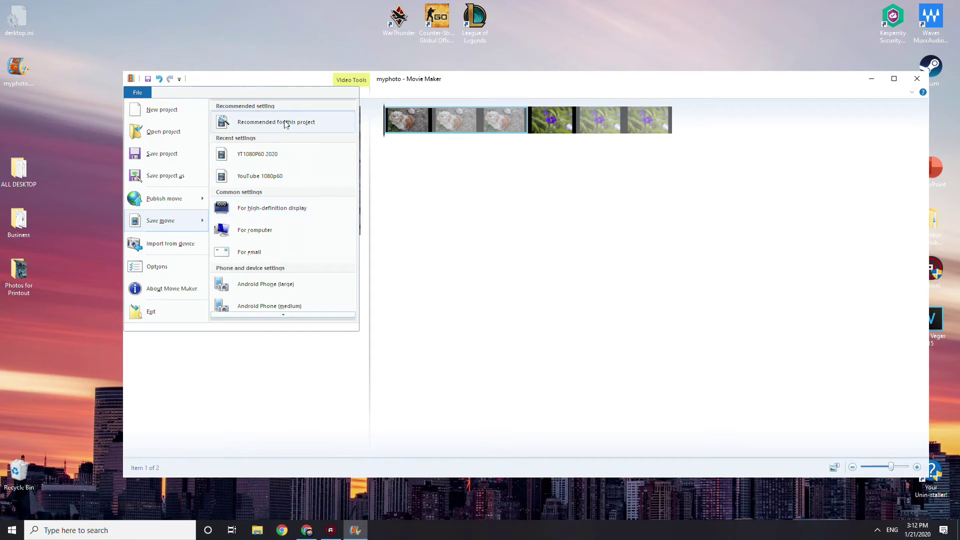
left_click(296, 153)
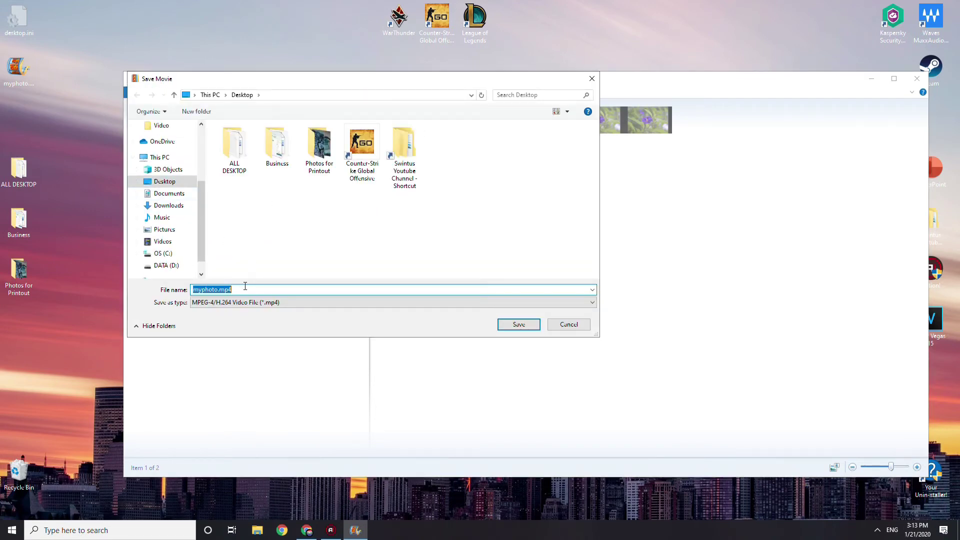
left_click(253, 303)
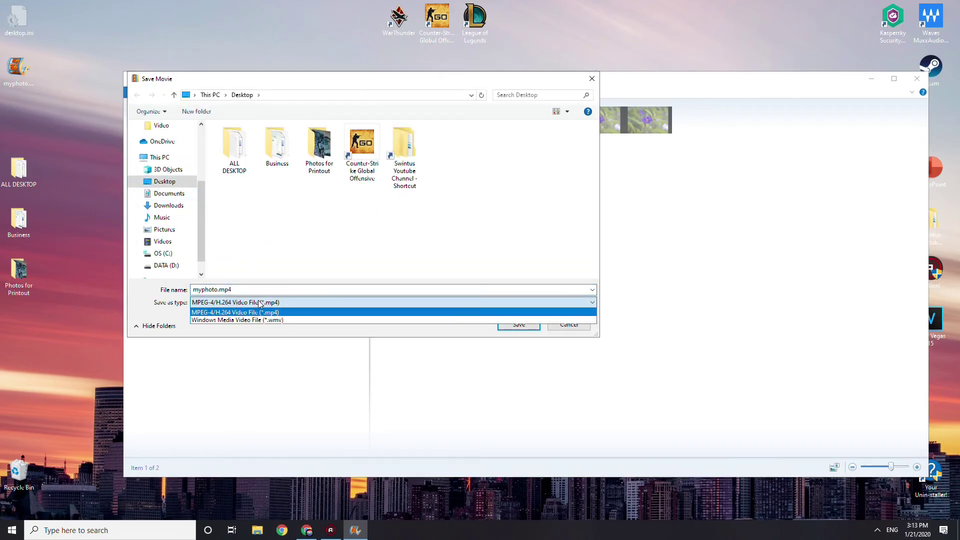
left_click(263, 303)
left_click(517, 325)
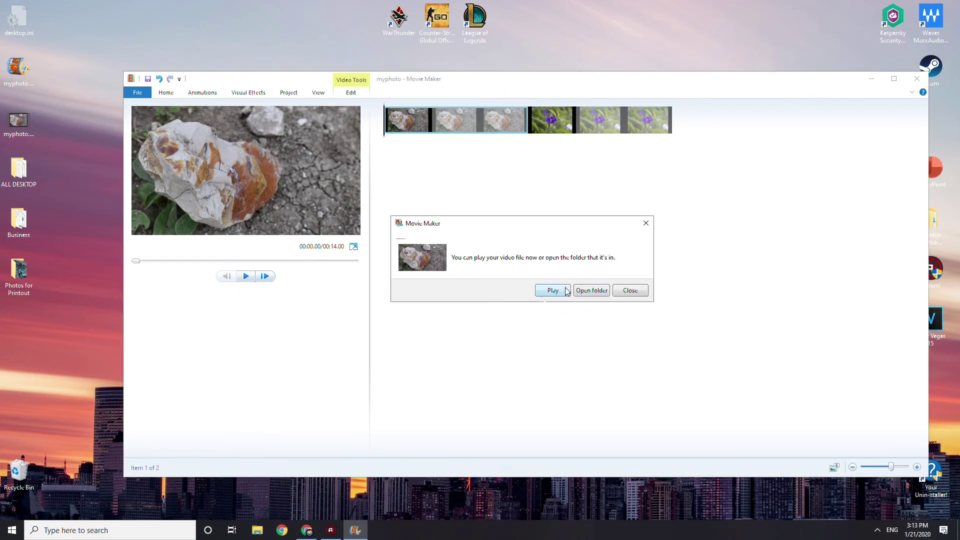
Dismiss the saved message, minimize Movie Maker, and move the myphoto.mp4 icon to the desktop centre
left_click(646, 223)
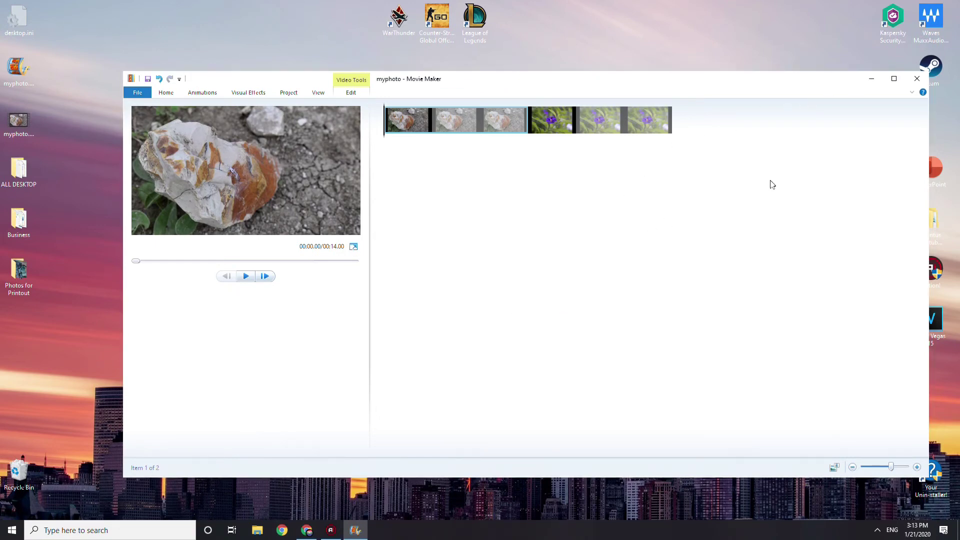
left_click(893, 79)
left_click(903, 5)
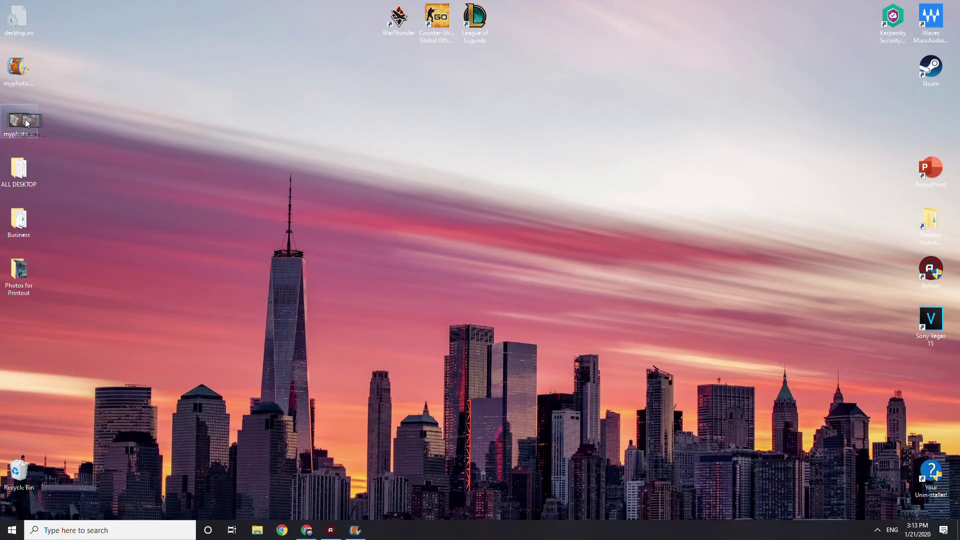
left_click_drag(27, 129, 350, 274)
View myphoto.mp4's Properties Details confirming 1920×1080 at 59.97 fps
right_click(354, 278)
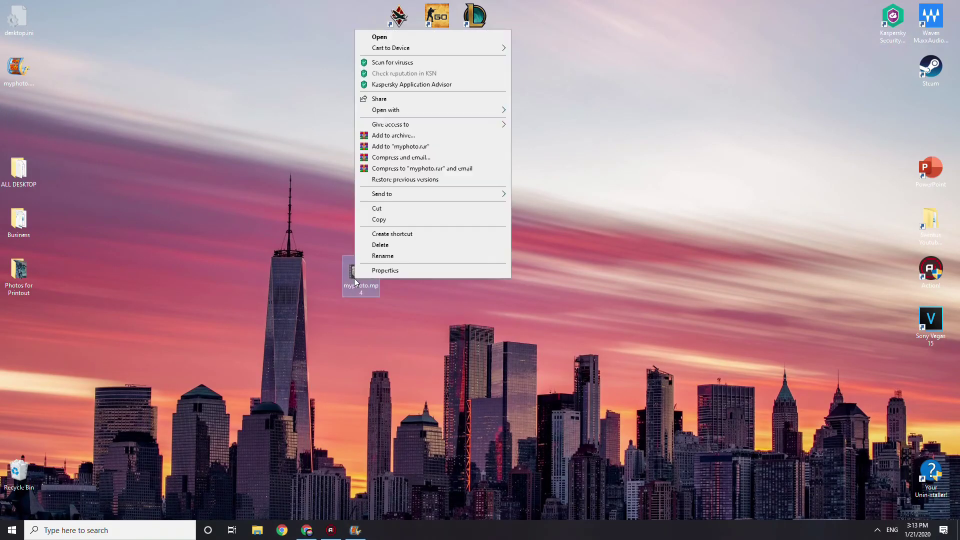
left_click(387, 267)
key("Escape")
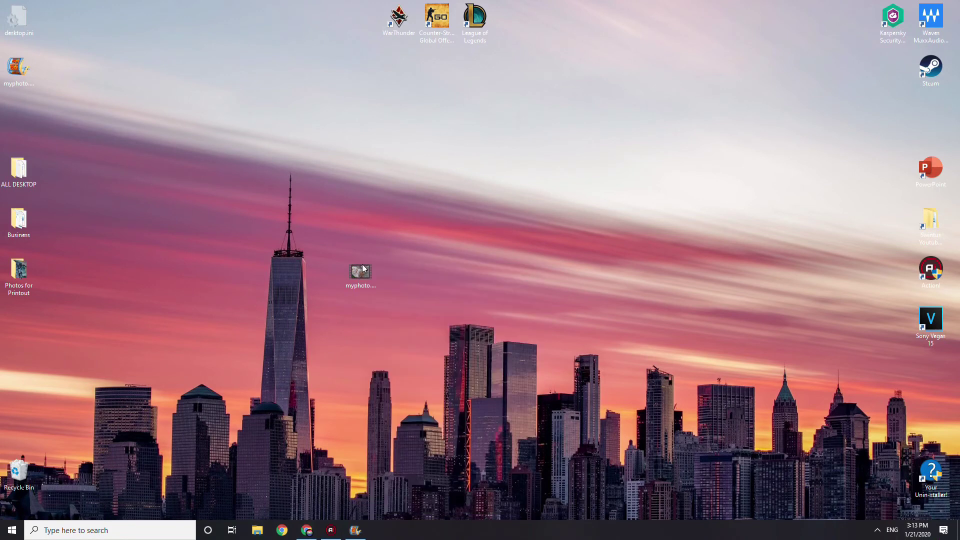
right_click(360, 267)
left_click(389, 507)
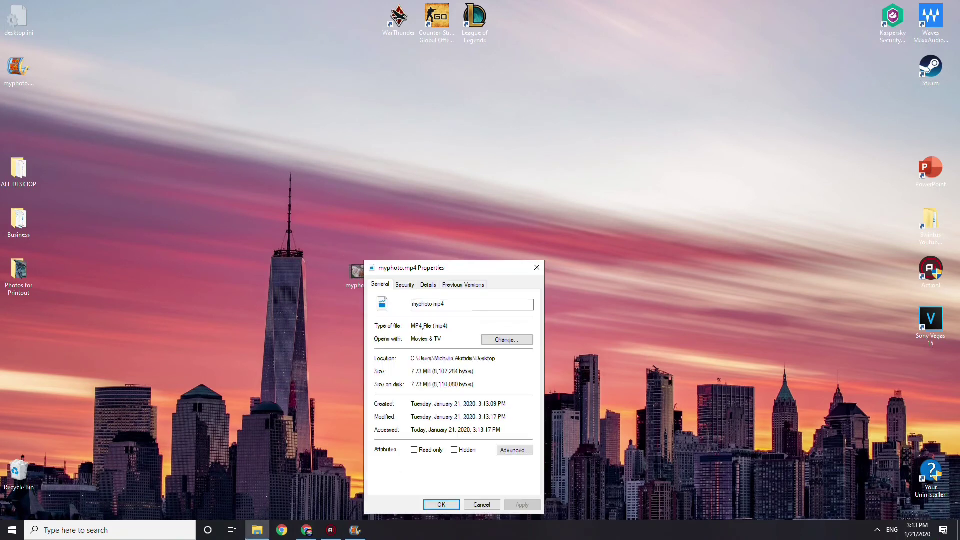
left_click_drag(465, 264, 459, 201)
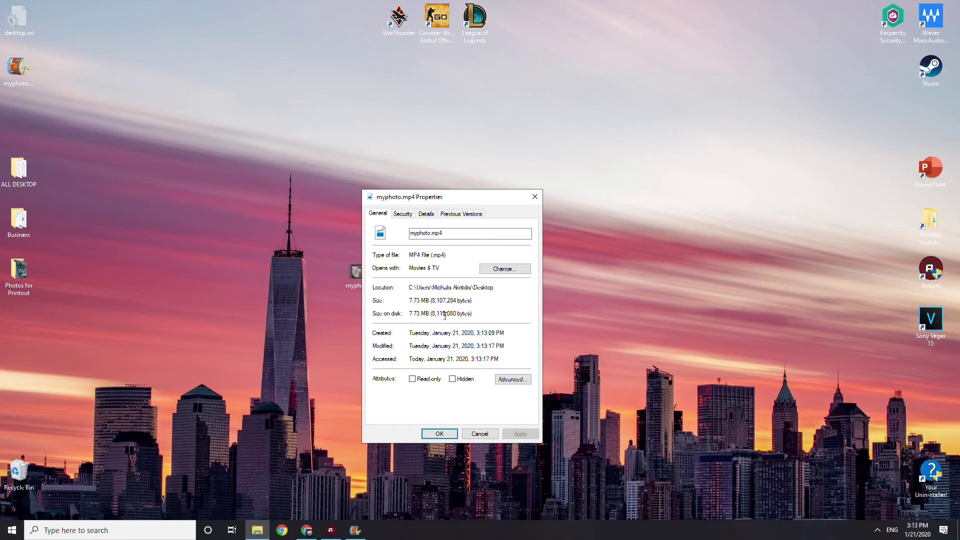
left_click(426, 214)
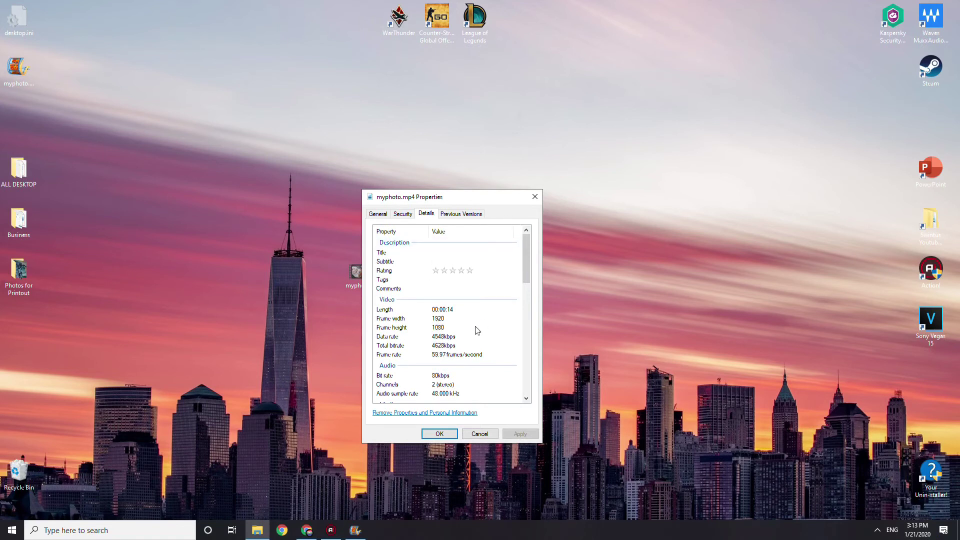
left_click(535, 196)
Play myphoto.mp4 in Movies & TV, pause it, and seek back to 0:00:02 on the rock photo
double_click(357, 273)
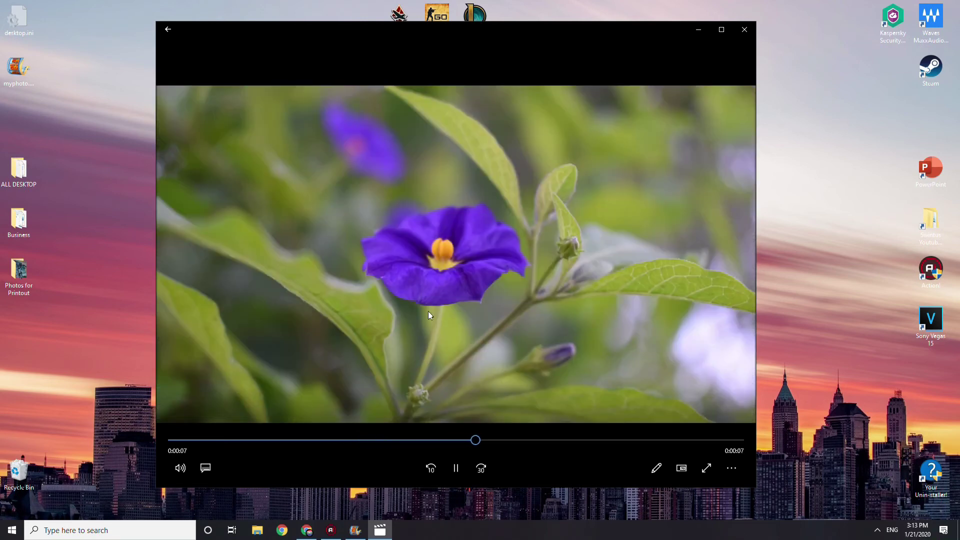
left_click(454, 470)
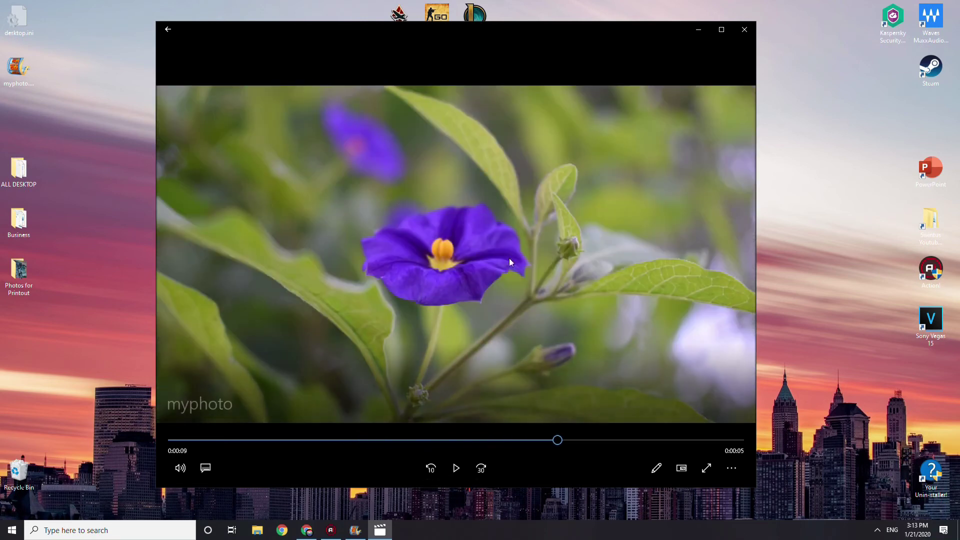
left_click_drag(546, 79, 708, 91)
left_click(425, 453)
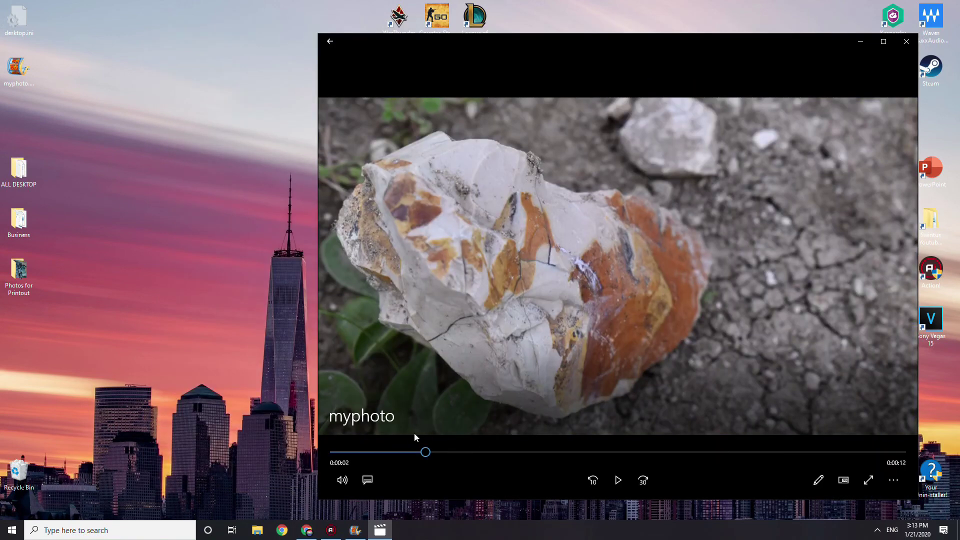
Open the DSC_0892 rock photo in Photos and enlarge its window
double_click(19, 270)
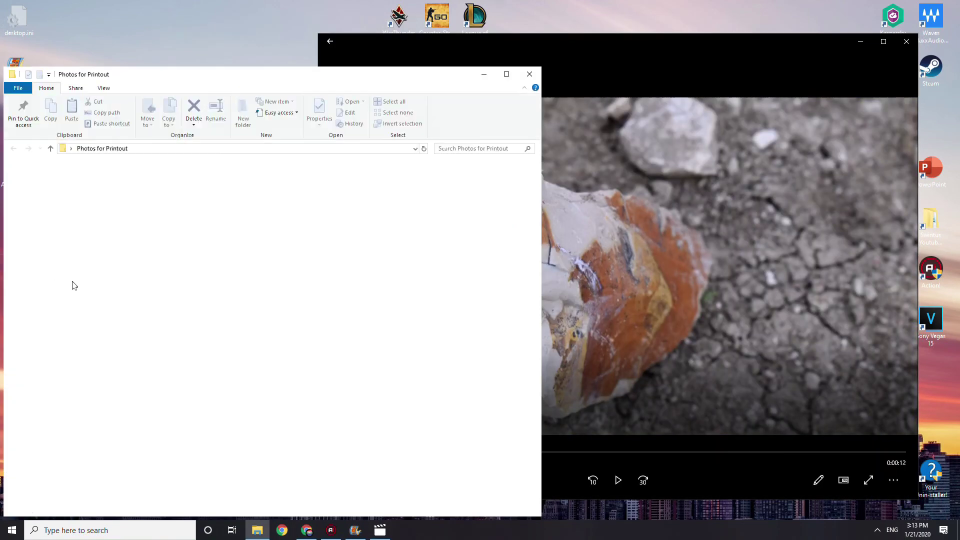
double_click(397, 257)
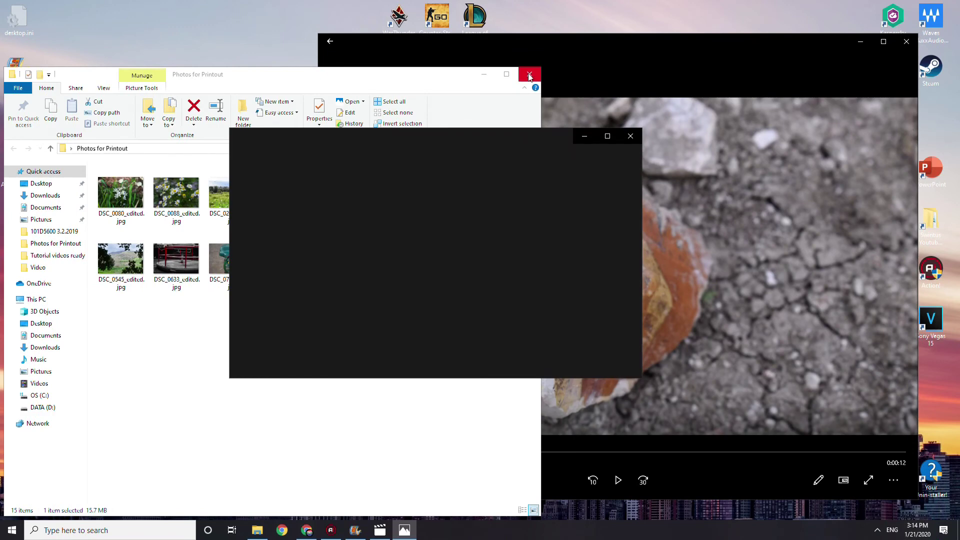
left_click(529, 74)
left_click_drag(231, 375, 210, 378)
left_click(209, 133)
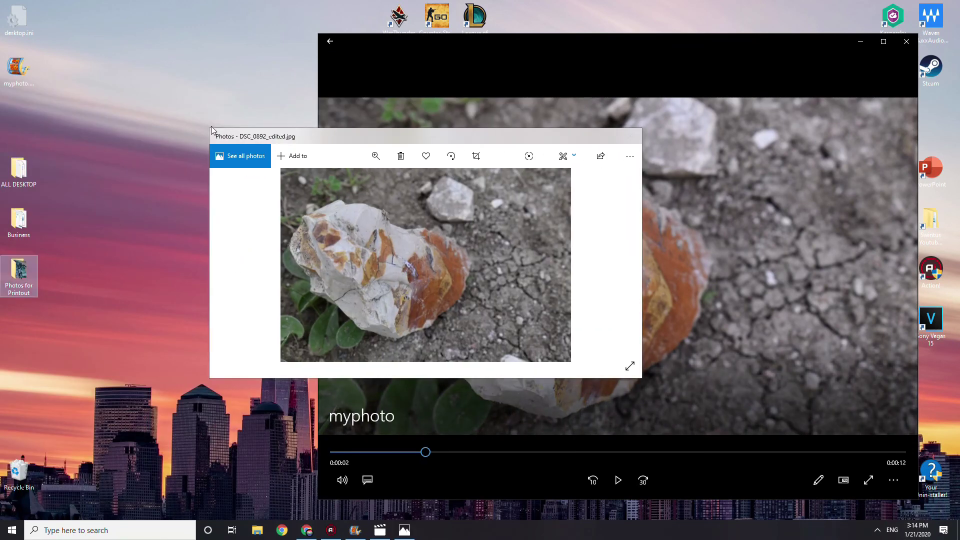
left_click_drag(209, 129, 101, 83)
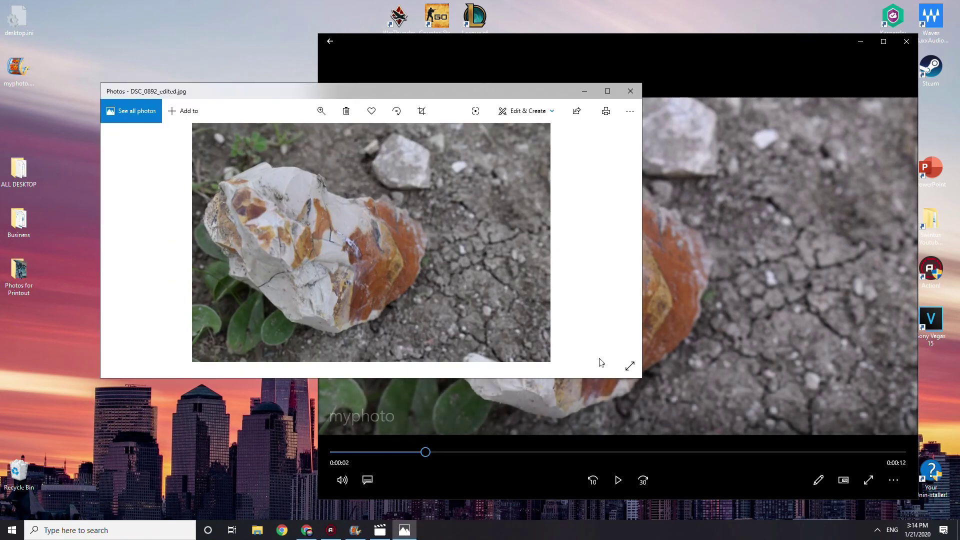
left_click_drag(642, 378, 744, 452)
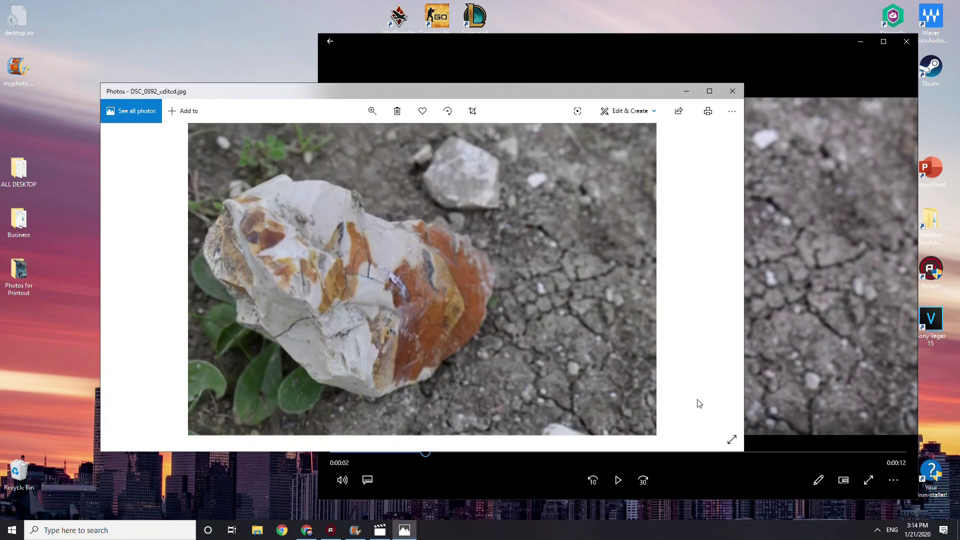
Compare the photo with the paused video frame, view it full screen, then close Photos
left_click(638, 37)
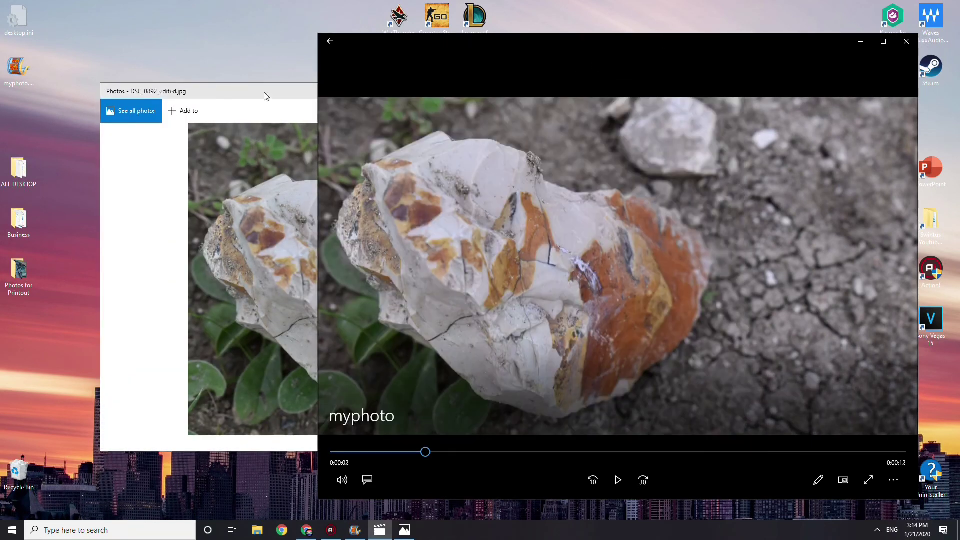
left_click(244, 90)
left_click(295, 97)
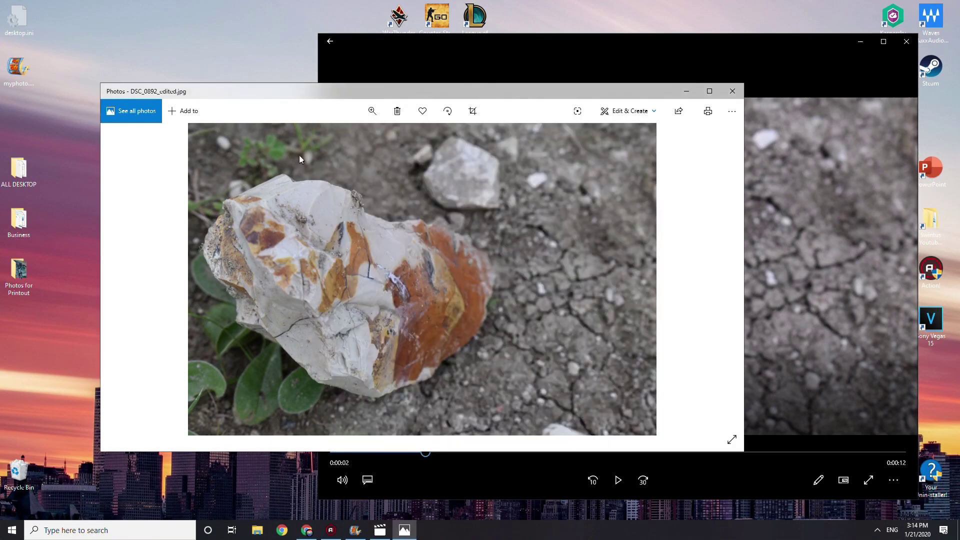
left_click(711, 89)
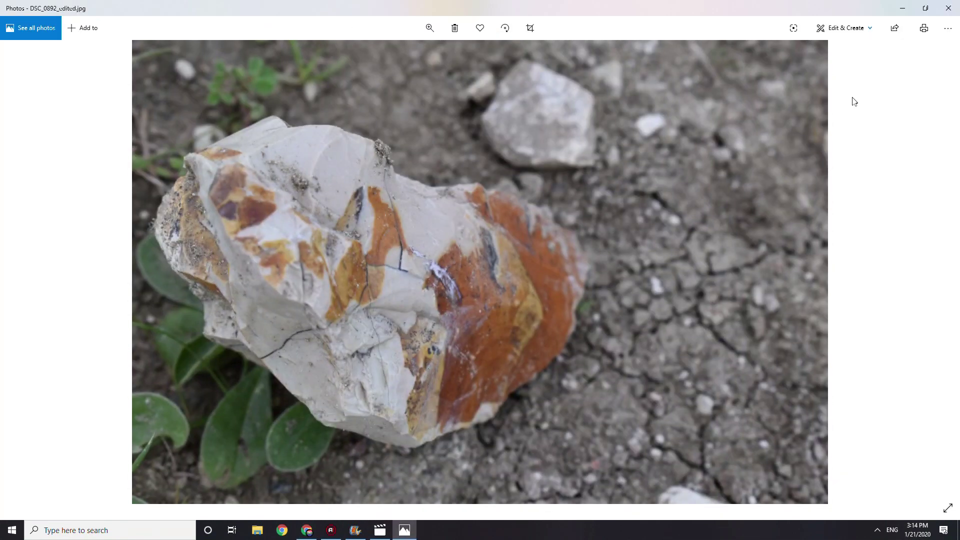
left_click(949, 8)
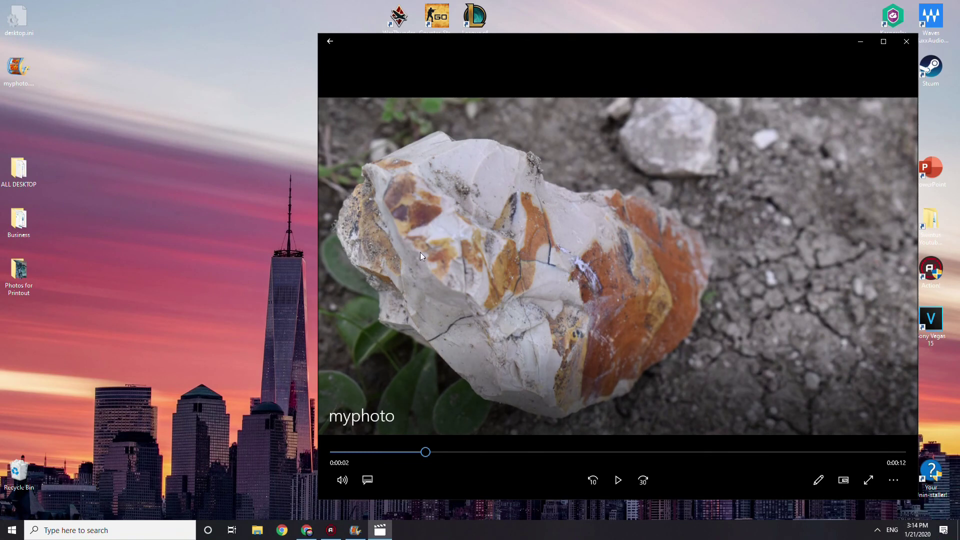
Close the Movies & TV player and bring the myphoto project back up in Movie Maker
left_click_drag(689, 47, 568, 36)
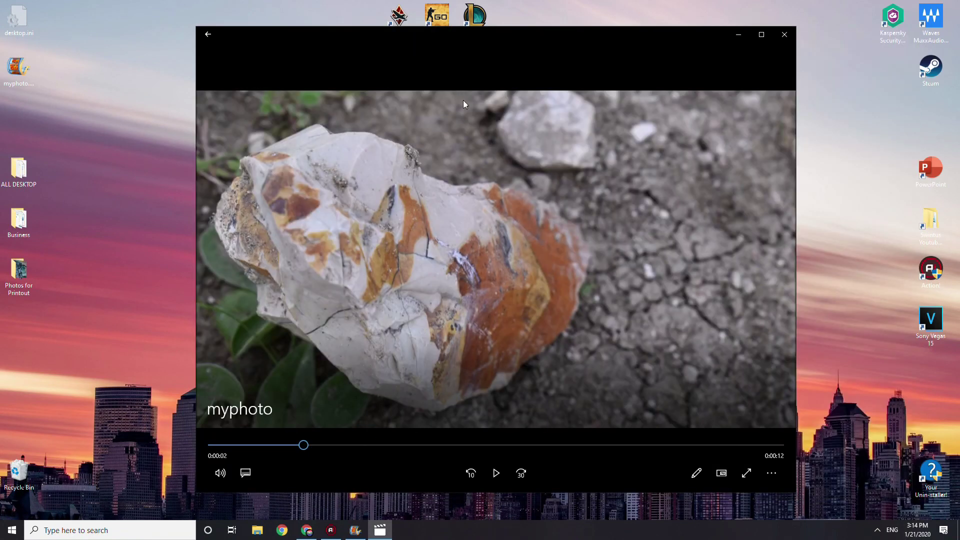
left_click(783, 33)
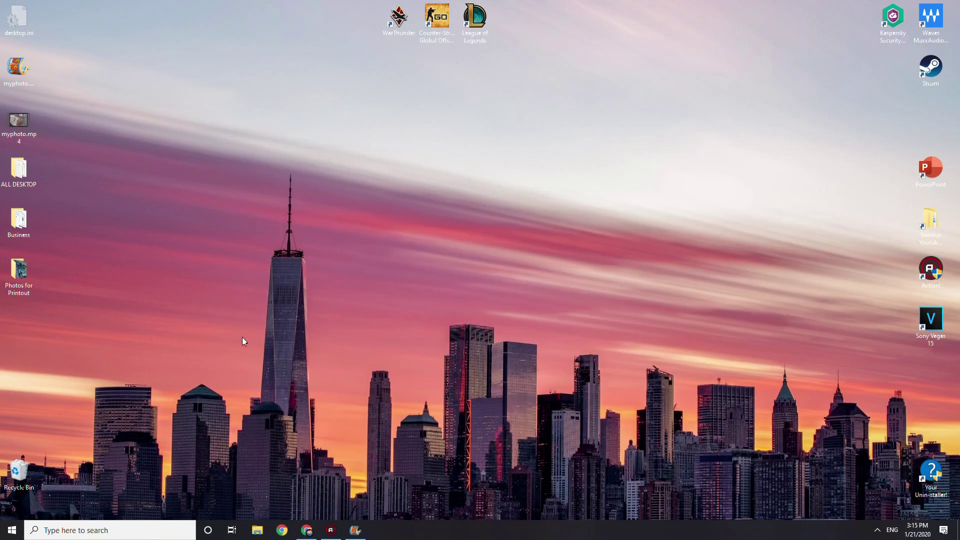
left_click(355, 531)
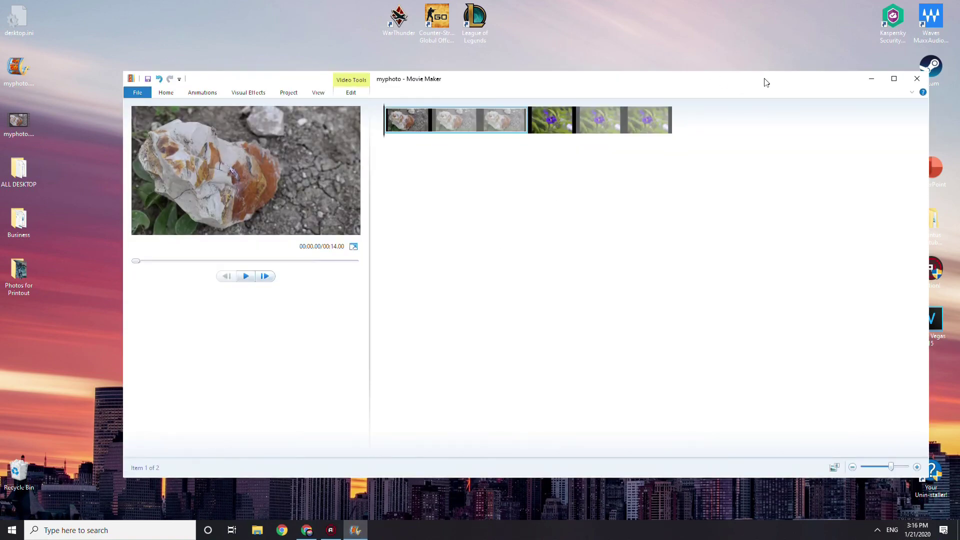